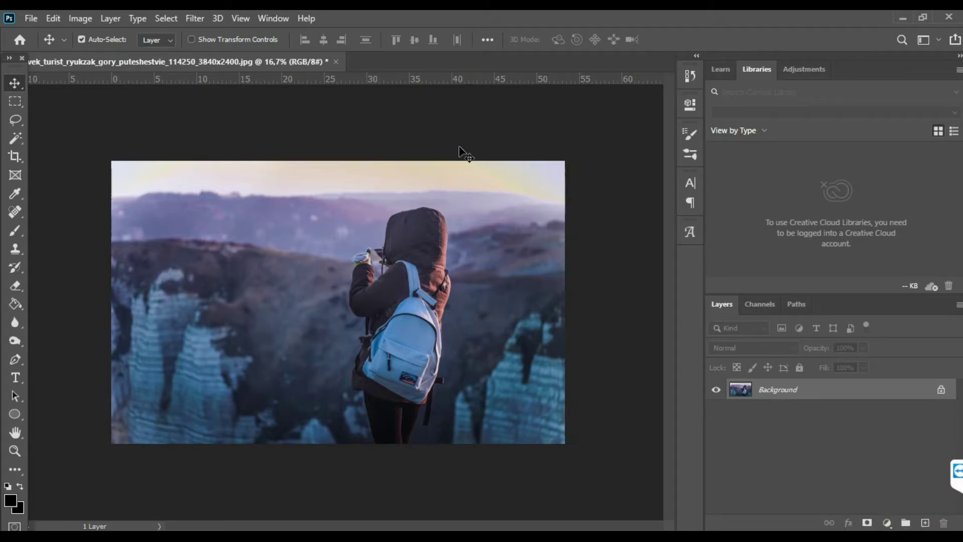
# Open Photoshop's Filter menu over the hiker photo to list the filters
pyautogui.click(188, 17)
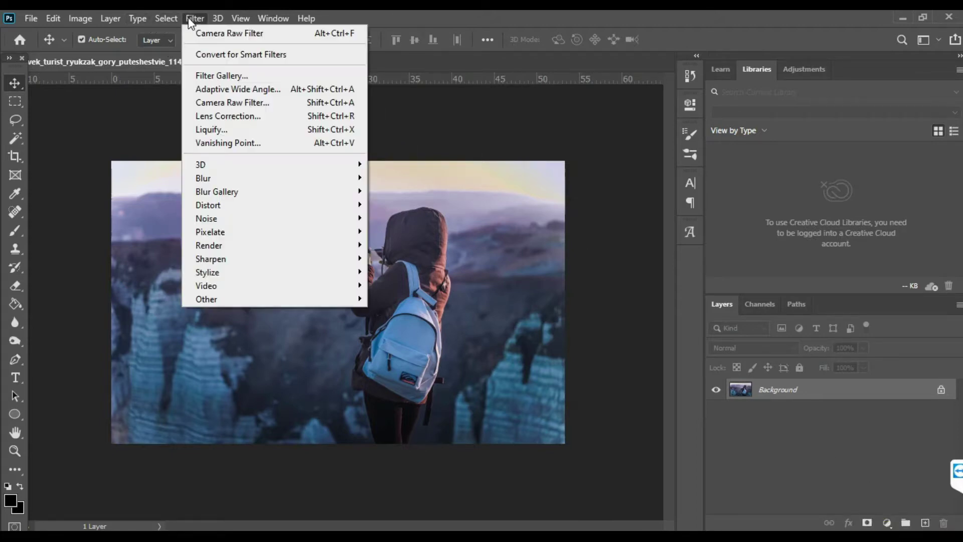
pyautogui.click(197, 22)
# In the Camera Raw Filter's Basic panel, set Temperature -14, Tint +21 and Exposure -0.30
pyautogui.click(256, 104)
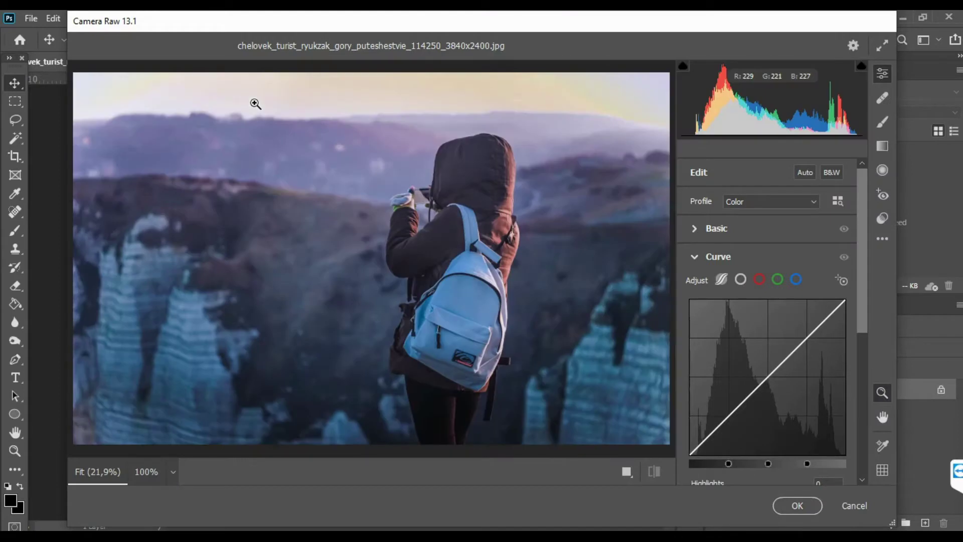
pyautogui.click(696, 231)
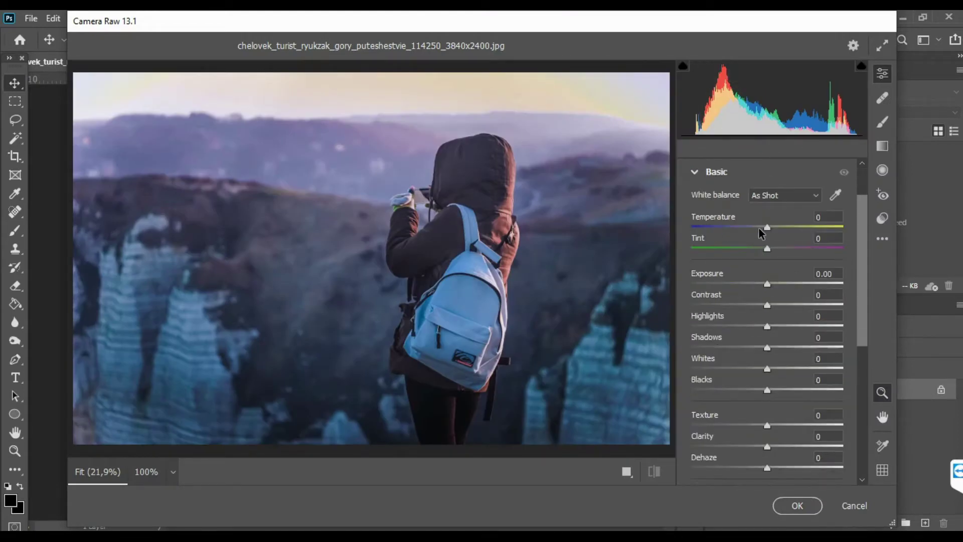
pyautogui.moveTo(768, 228); pyautogui.dragTo(757, 229)
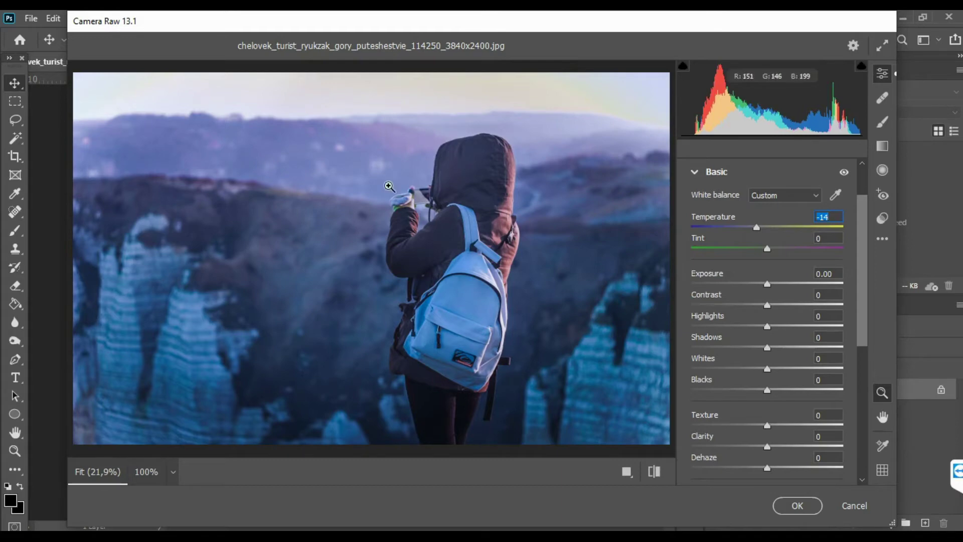
pyautogui.moveTo(768, 248); pyautogui.dragTo(784, 248)
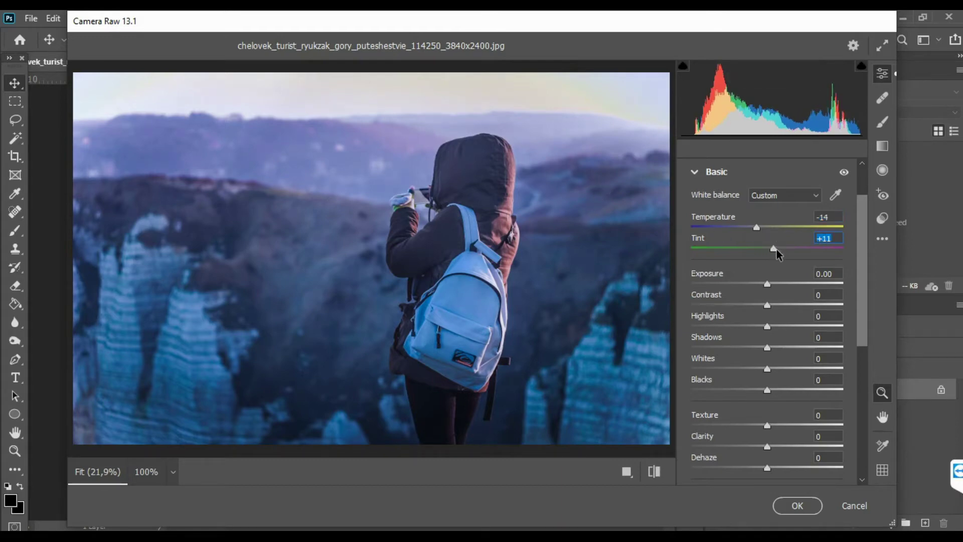
pyautogui.moveTo(785, 249); pyautogui.dragTo(782, 252)
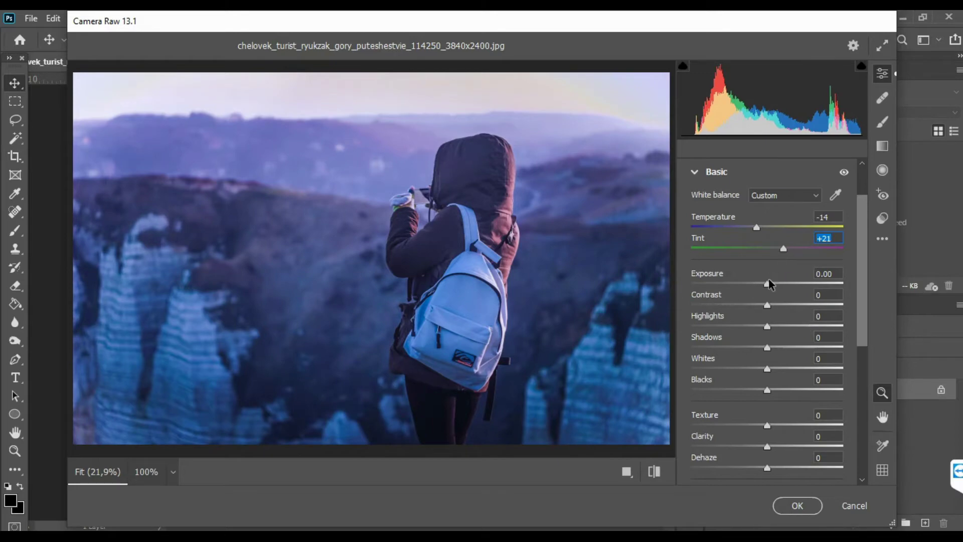
pyautogui.moveTo(768, 284); pyautogui.dragTo(761, 289)
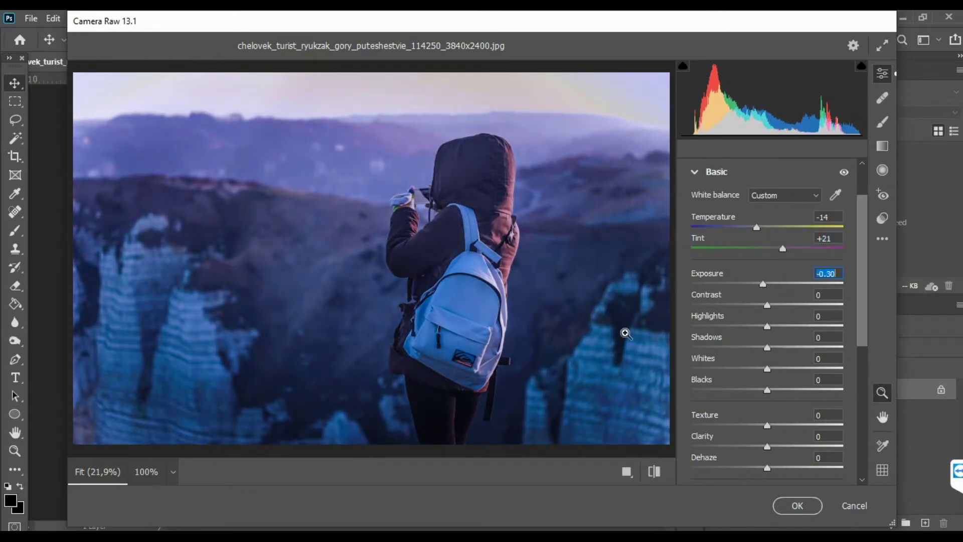
# Set Camera Raw Contrast to +2 and Highlights to -50
pyautogui.moveTo(770, 308); pyautogui.dragTo(748, 308)
pyautogui.moveTo(749, 312); pyautogui.dragTo(771, 314)
pyautogui.moveTo(770, 306); pyautogui.dragTo(771, 306)
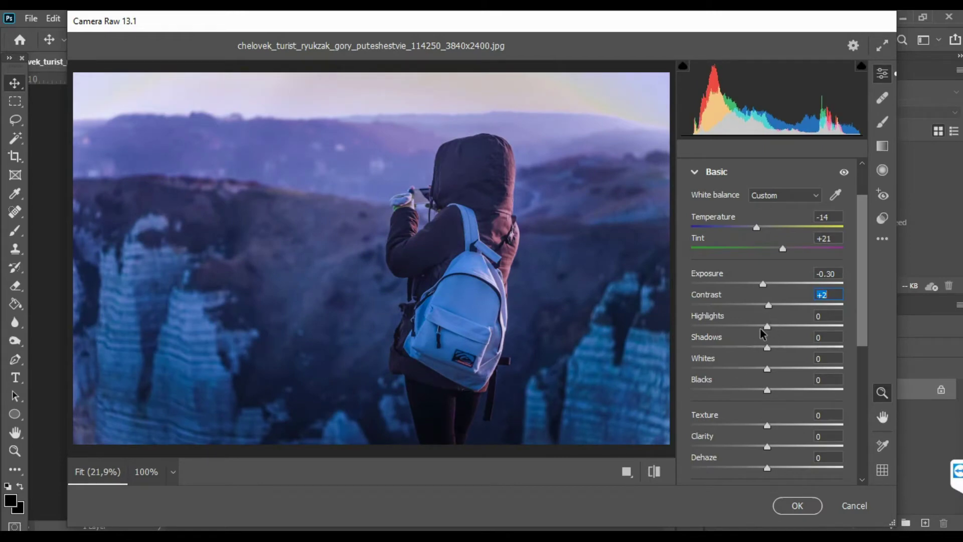
pyautogui.click(767, 326)
pyautogui.moveTo(755, 327)
pyautogui.mouseDown()
pyautogui.moveTo(733, 330)
pyautogui.moveTo(761, 333)
pyautogui.moveTo(729, 333)
pyautogui.mouseUp()
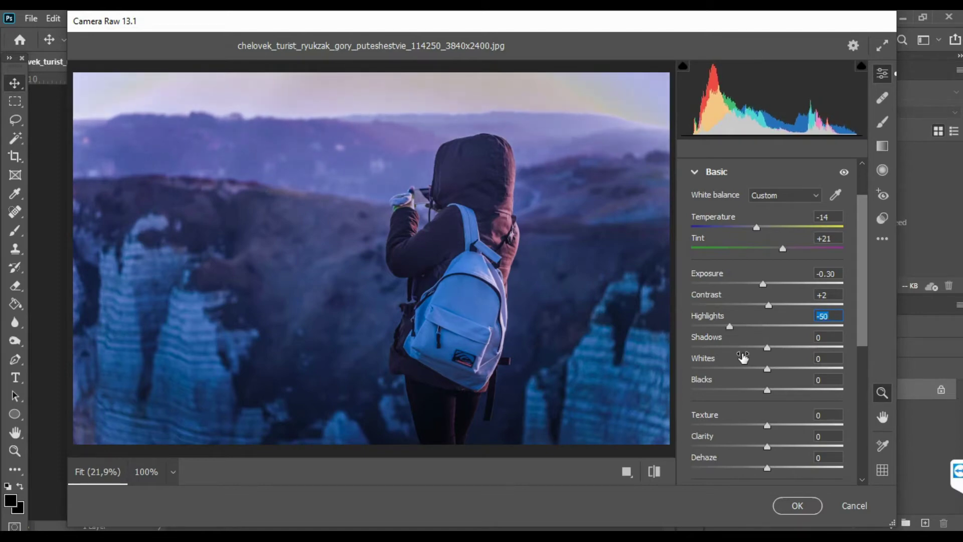
# Lift the Camera Raw Shadows slider to +1, leaving other Basic values unchanged
pyautogui.scroll(-1, 744, 356)
pyautogui.scroll(-1, 744, 352)
pyautogui.scroll(-1, 743, 346)
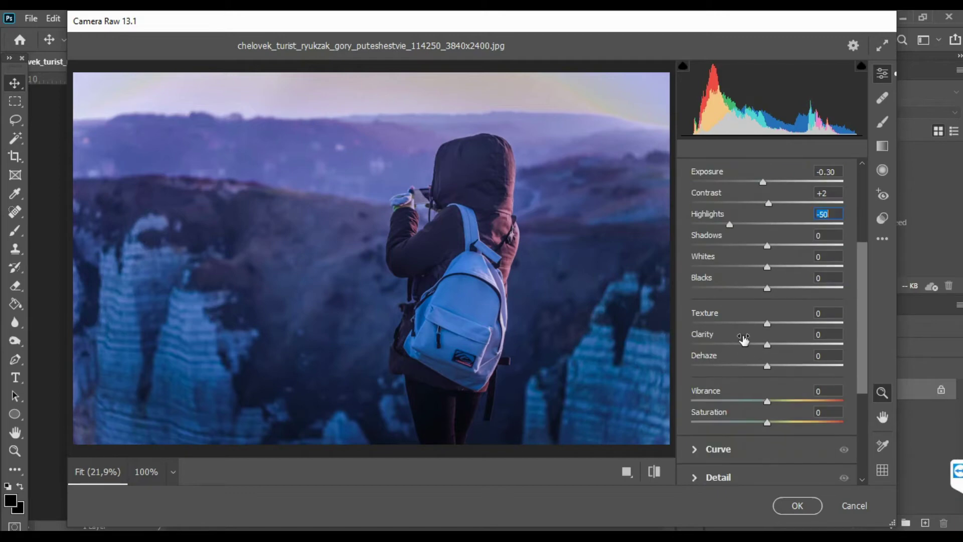
pyautogui.moveTo(767, 246)
pyautogui.mouseDown()
pyautogui.moveTo(789, 255)
pyautogui.moveTo(770, 254)
pyautogui.mouseUp()
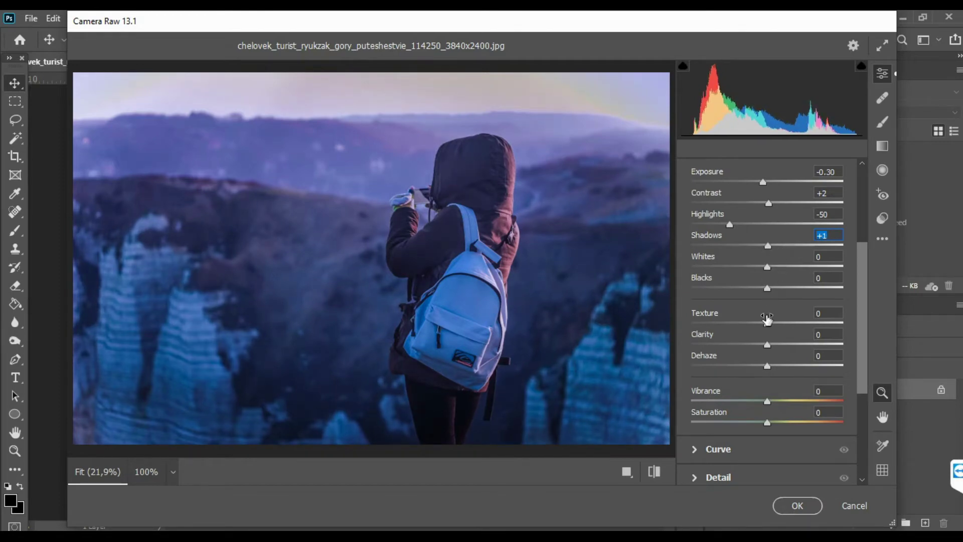
pyautogui.scroll(-2, 766, 328)
pyautogui.scroll(-4, 766, 329)
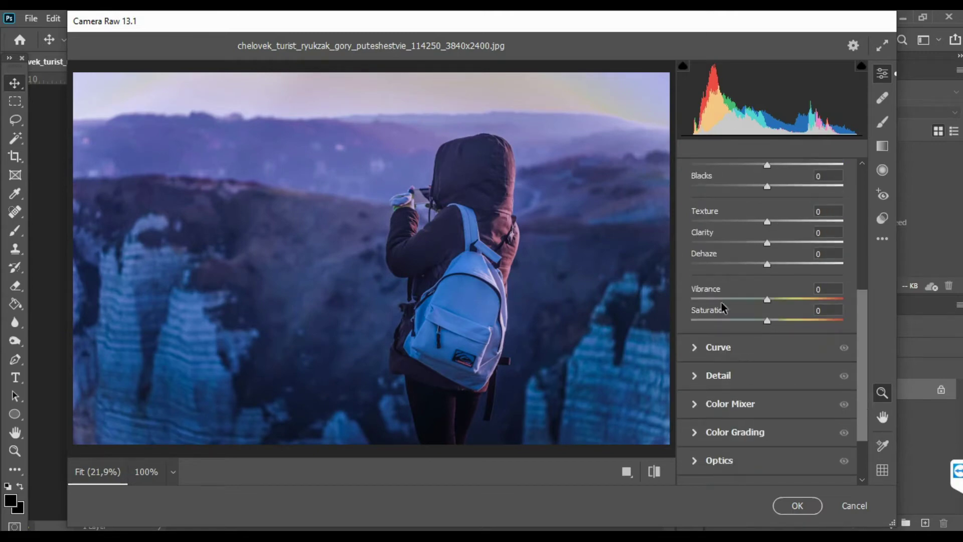
pyautogui.click(696, 347)
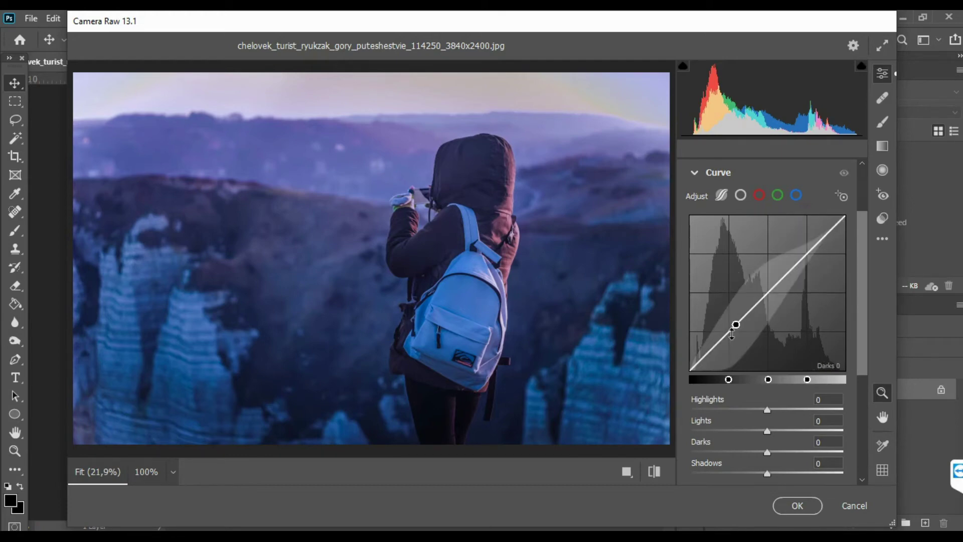
# Set the parametric tone curve to Shadows -17 and Highlights -31
pyautogui.moveTo(722, 341)
pyautogui.mouseDown()
pyautogui.moveTo(723, 351)
pyautogui.moveTo(726, 338)
pyautogui.mouseUp()
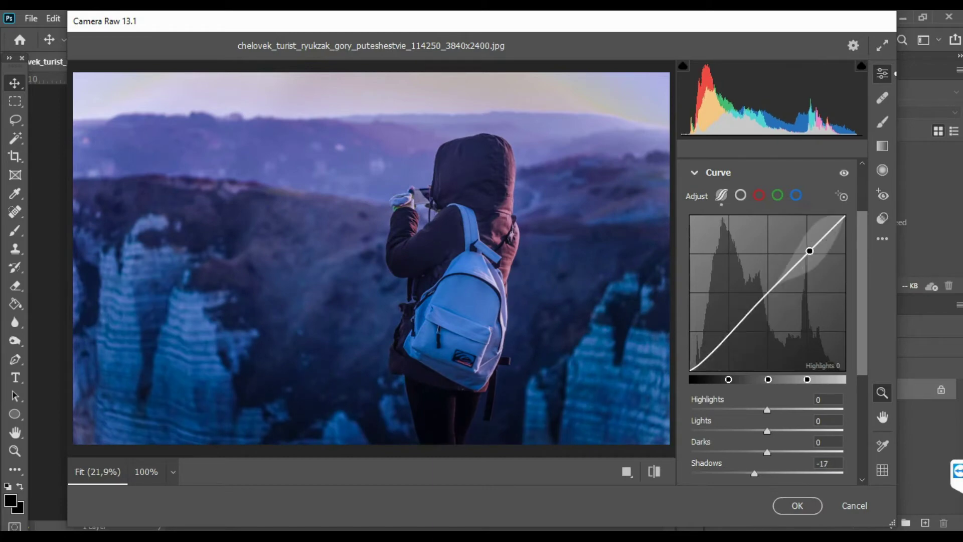
pyautogui.moveTo(810, 251); pyautogui.dragTo(810, 255)
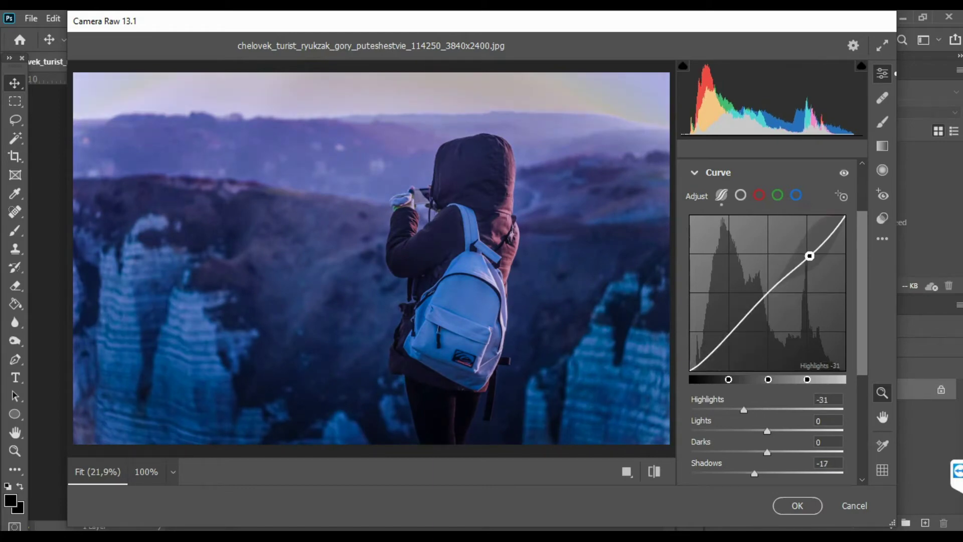
pyautogui.moveTo(809, 256); pyautogui.dragTo(808, 261)
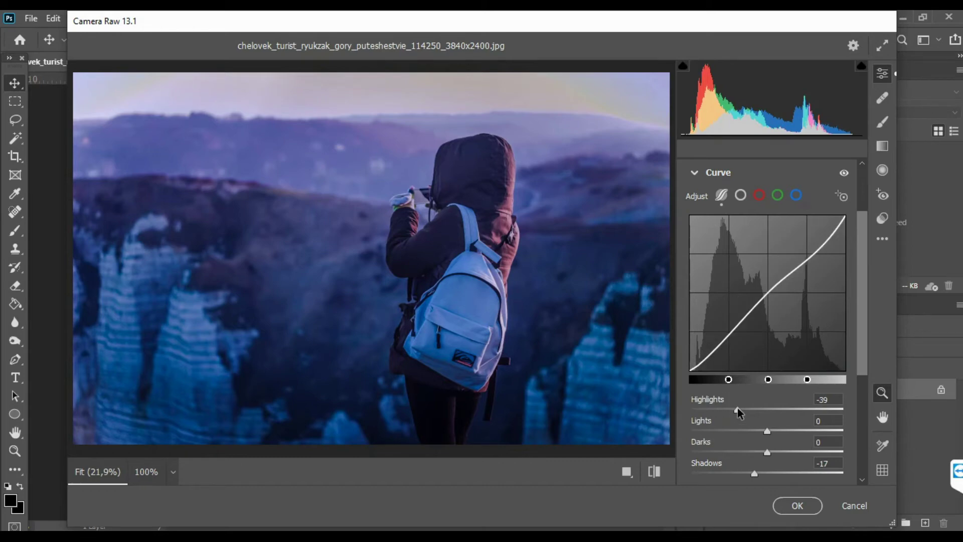
pyautogui.moveTo(738, 411); pyautogui.dragTo(744, 408)
pyautogui.scroll(-1, 853, 381)
pyautogui.scroll(-2, 857, 366)
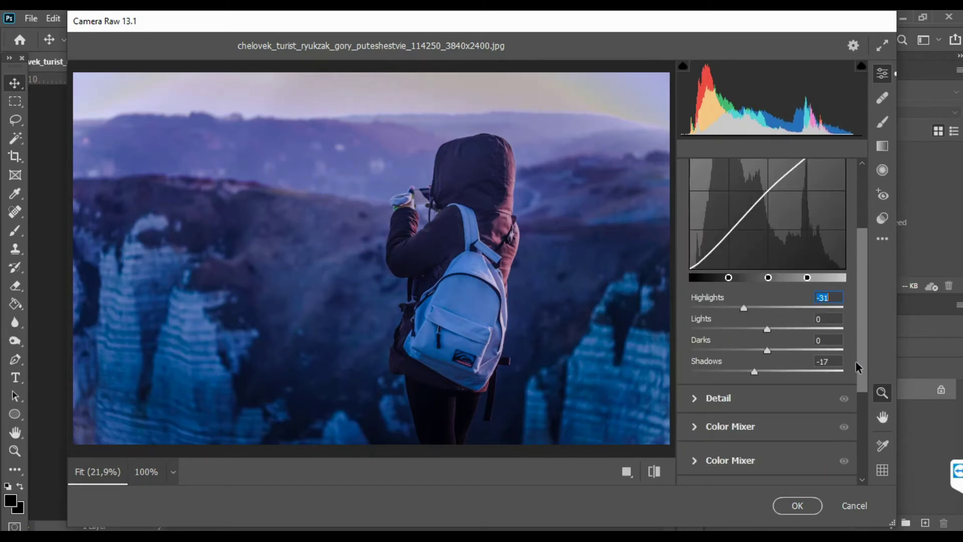
pyautogui.click(695, 368)
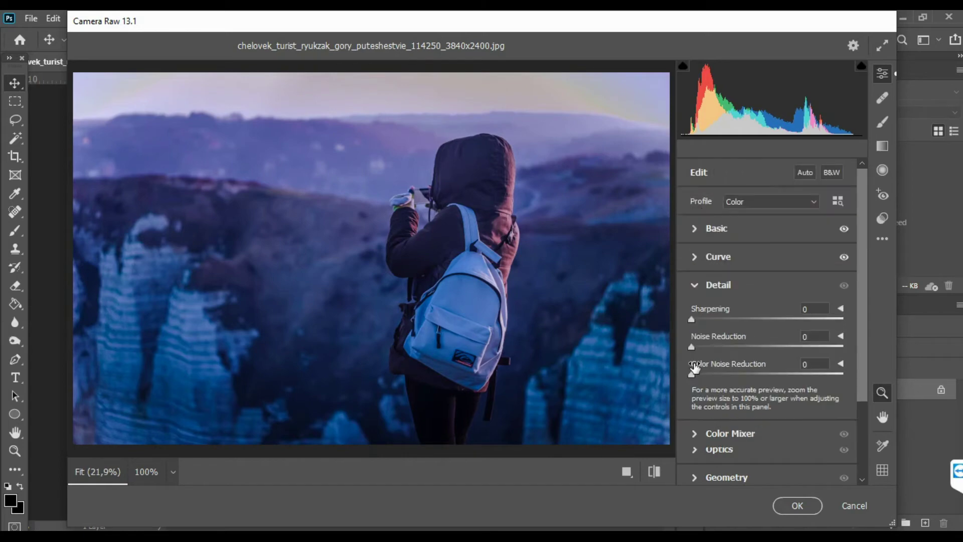
# Set Detail Sharpening to 42 with noise reduction at 0, and apply the Camera Raw Filter
pyautogui.moveTo(692, 319)
pyautogui.mouseDown()
pyautogui.moveTo(792, 326)
pyautogui.moveTo(737, 318)
pyautogui.mouseUp()
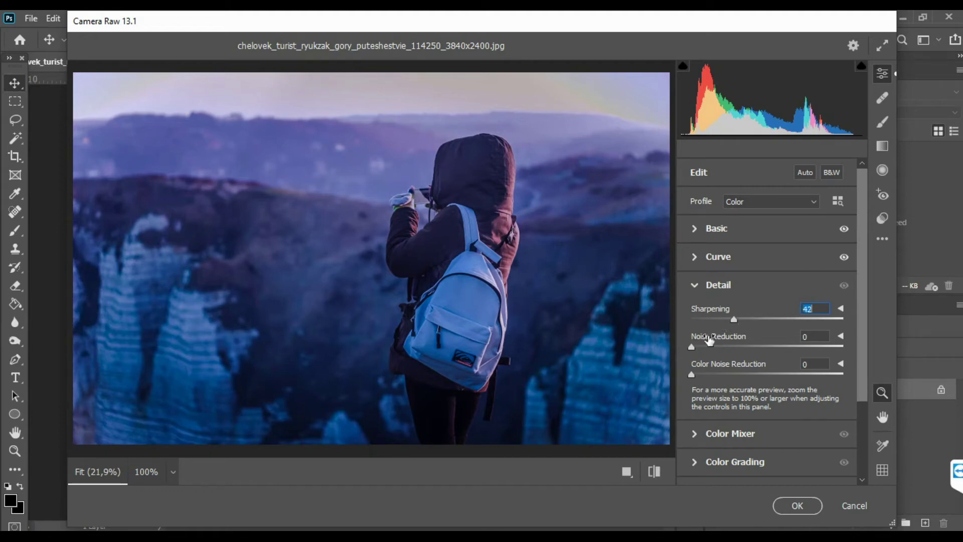
pyautogui.moveTo(692, 347)
pyautogui.mouseDown()
pyautogui.moveTo(756, 355)
pyautogui.moveTo(693, 352)
pyautogui.mouseUp()
pyautogui.scroll(-1, 733, 375)
pyautogui.scroll(-1, 725, 375)
pyautogui.scroll(-1, 718, 376)
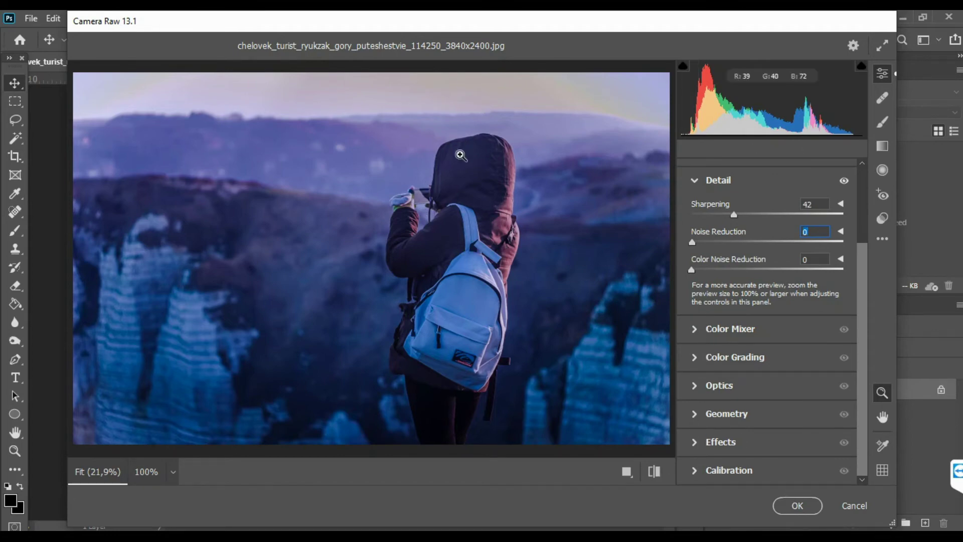
pyautogui.click(794, 507)
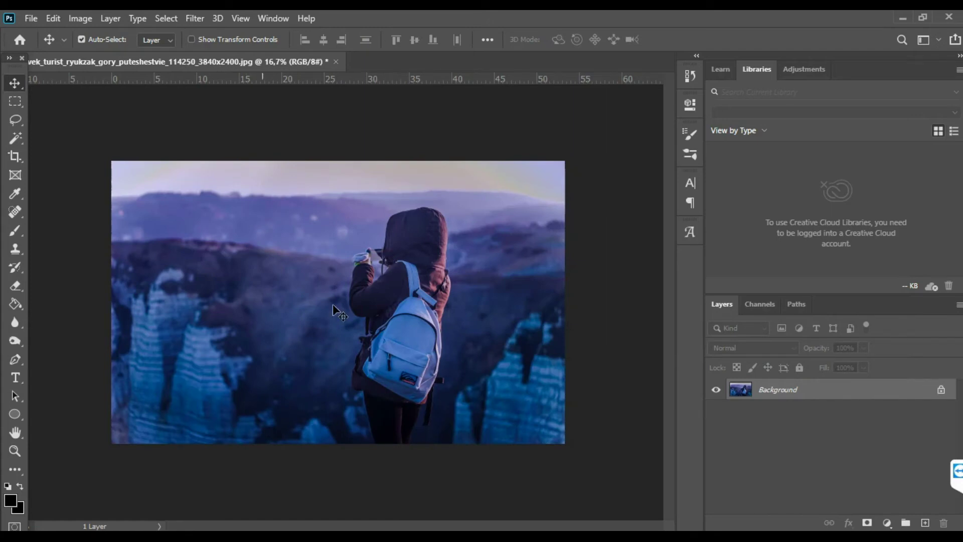
# Open the new fill or adjustment layer menu in the Layers panel
pyautogui.click(886, 522)
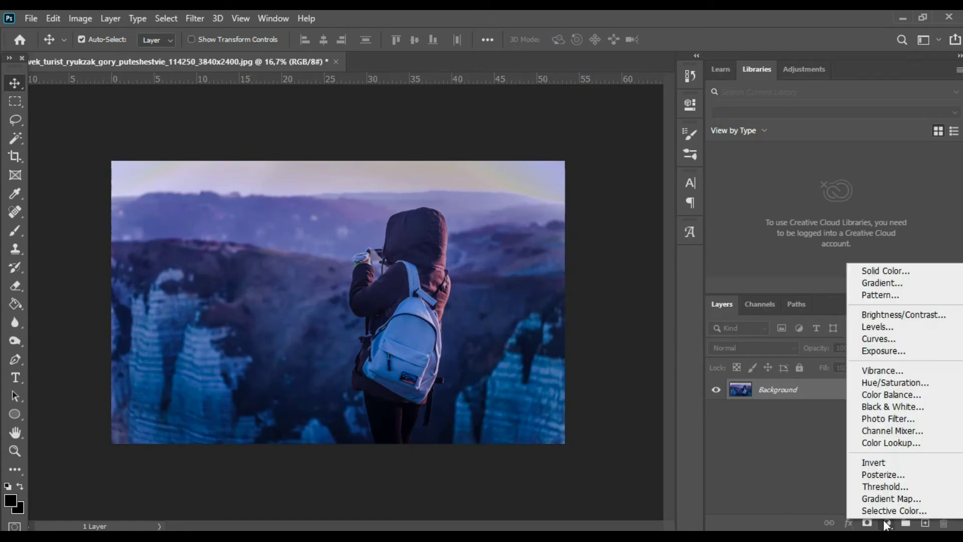
# Add a Hue/Saturation 1 adjustment layer with Hue +8 and Saturation +3
pyautogui.click(886, 382)
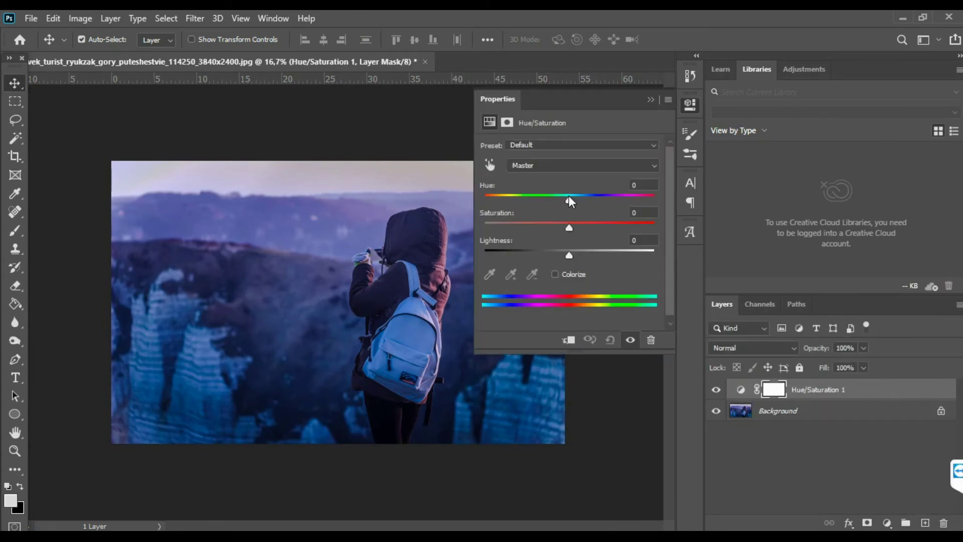
pyautogui.moveTo(570, 226)
pyautogui.mouseDown()
pyautogui.moveTo(580, 225)
pyautogui.moveTo(556, 227)
pyautogui.moveTo(568, 232)
pyautogui.mouseUp()
pyautogui.moveTo(570, 227); pyautogui.dragTo(573, 229)
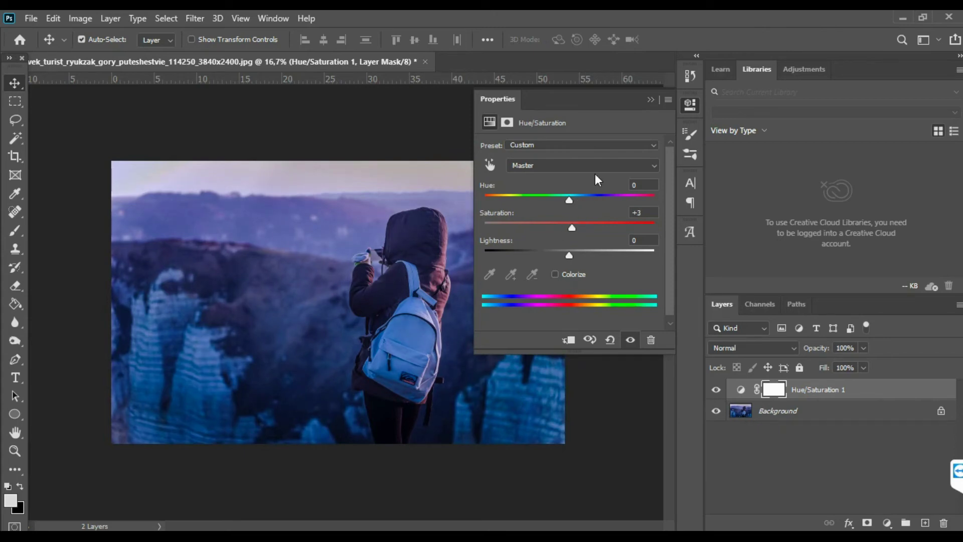
pyautogui.moveTo(570, 197)
pyautogui.mouseDown()
pyautogui.moveTo(549, 197)
pyautogui.moveTo(564, 205)
pyautogui.mouseUp()
pyautogui.moveTo(565, 204); pyautogui.dragTo(573, 207)
pyautogui.click(651, 99)
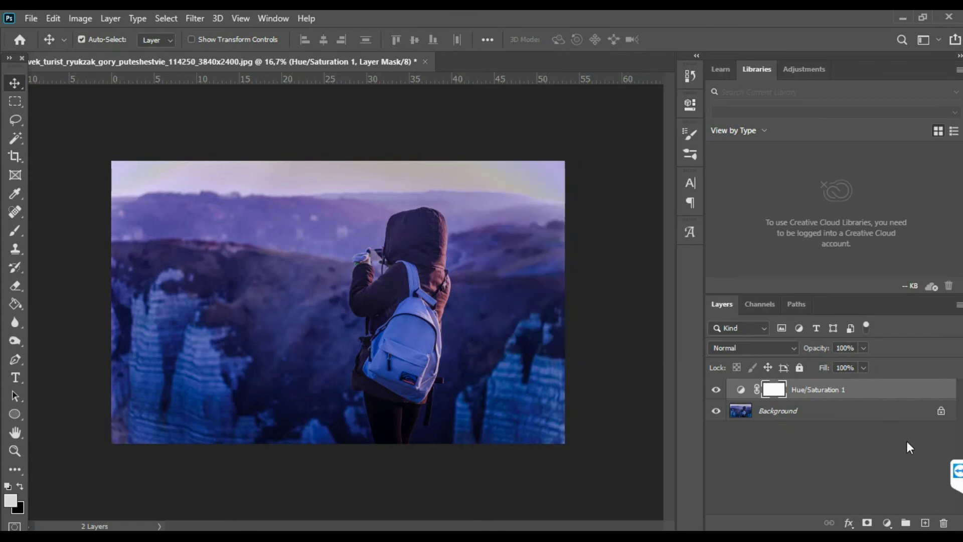
pyautogui.click(886, 522)
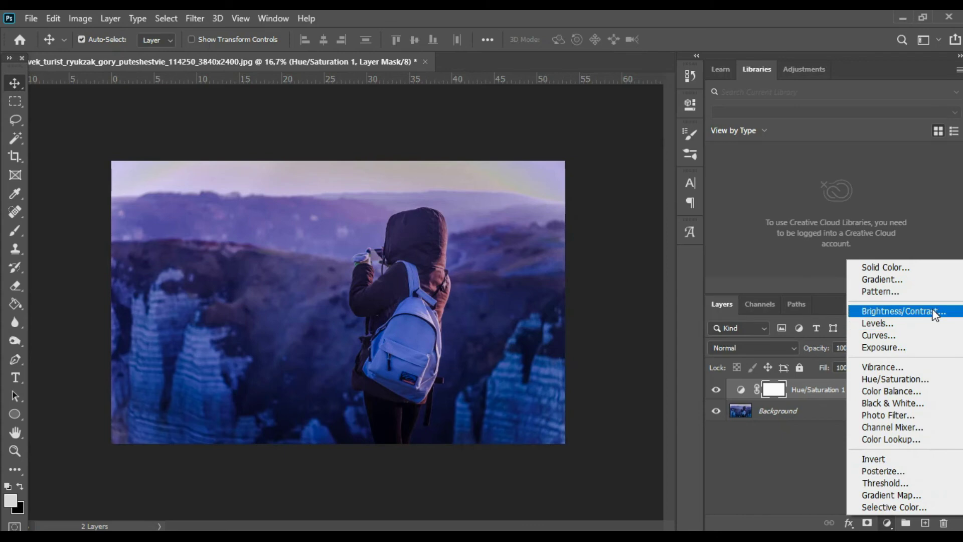
# Add a Curves 1 layer with one midtone point pulled slightly down to darken
pyautogui.click(902, 335)
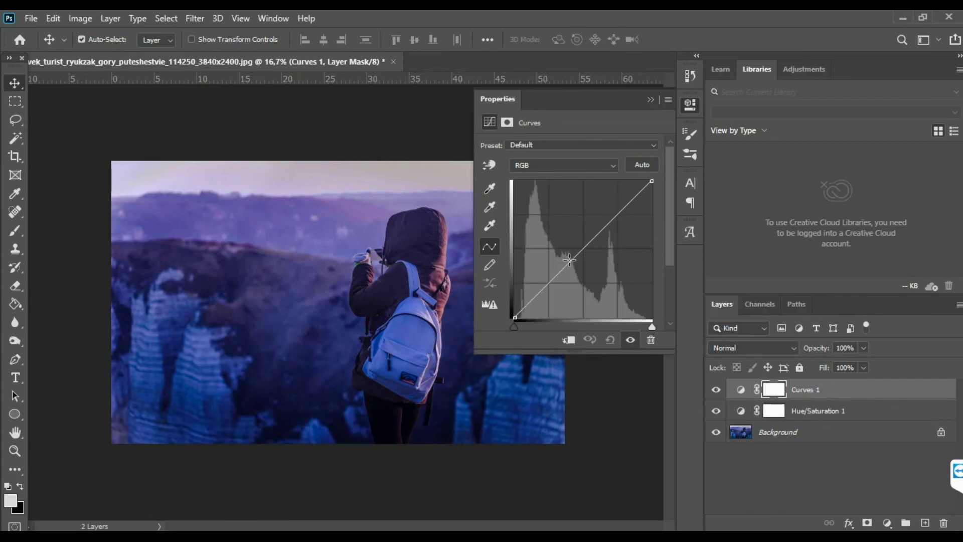
pyautogui.moveTo(554, 278); pyautogui.dragTo(563, 282)
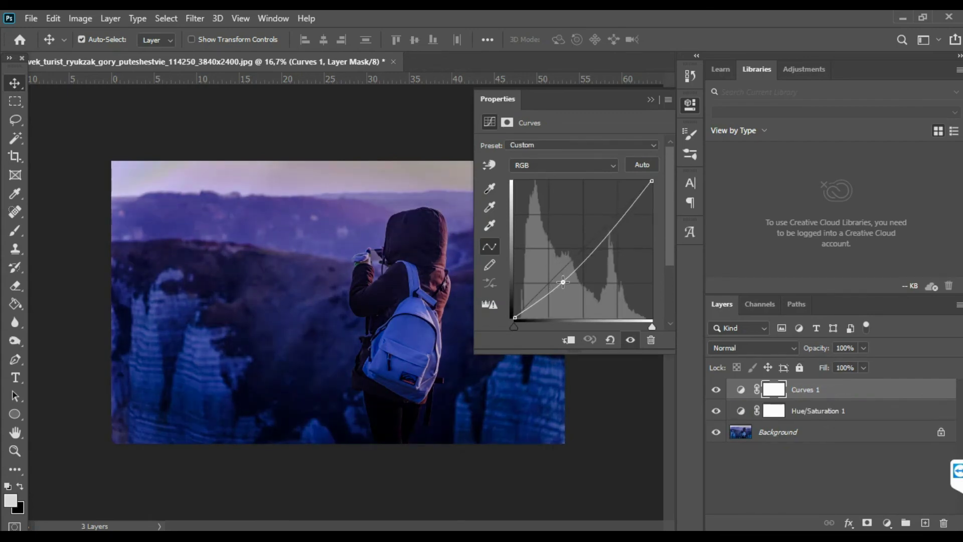
pyautogui.moveTo(563, 282); pyautogui.dragTo(557, 279)
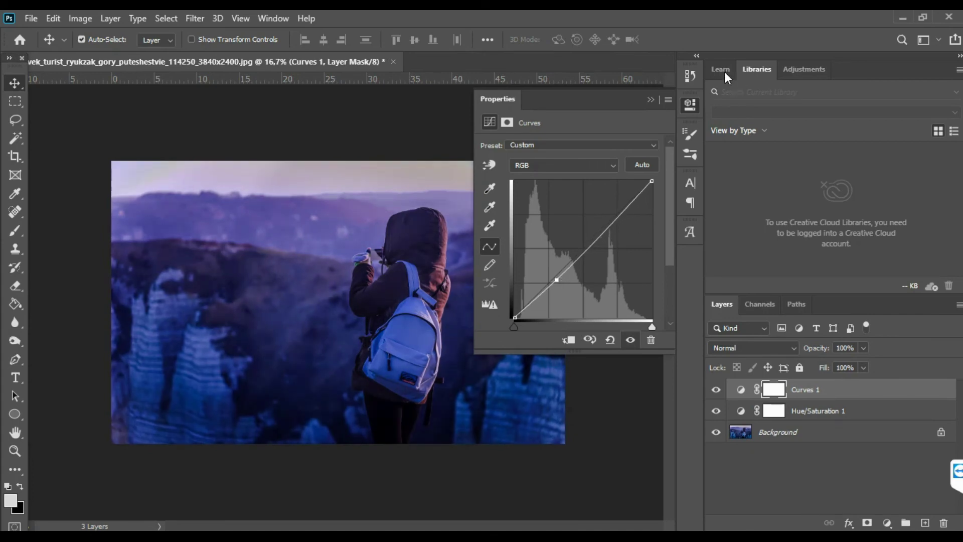
pyautogui.click(650, 101)
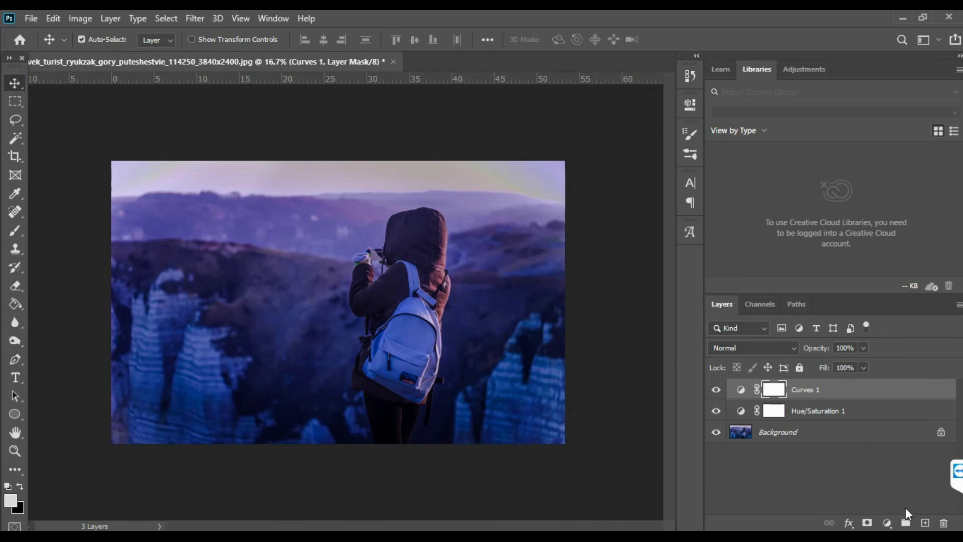
# Add a Brightness/Contrast 1 layer with Brightness 31 and Contrast -16
pyautogui.click(887, 523)
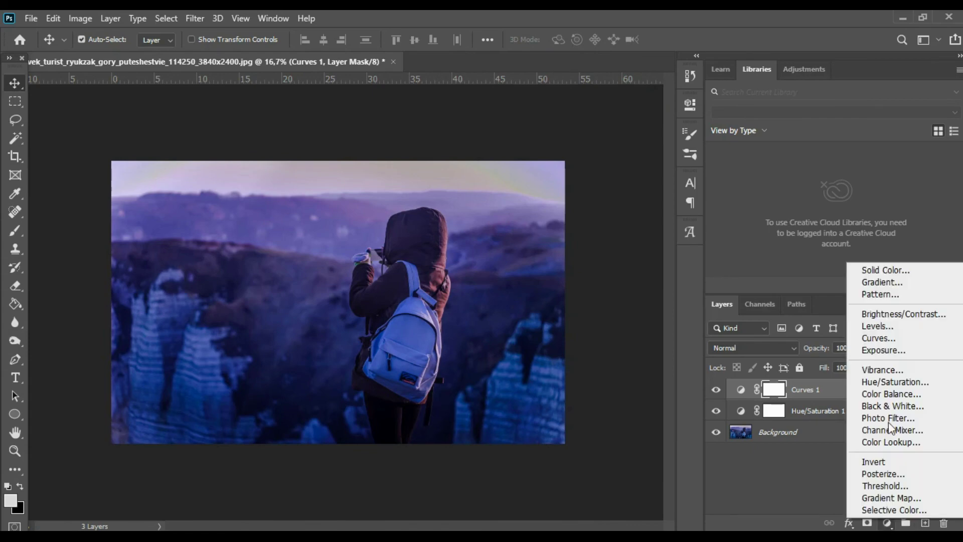
pyautogui.click(904, 318)
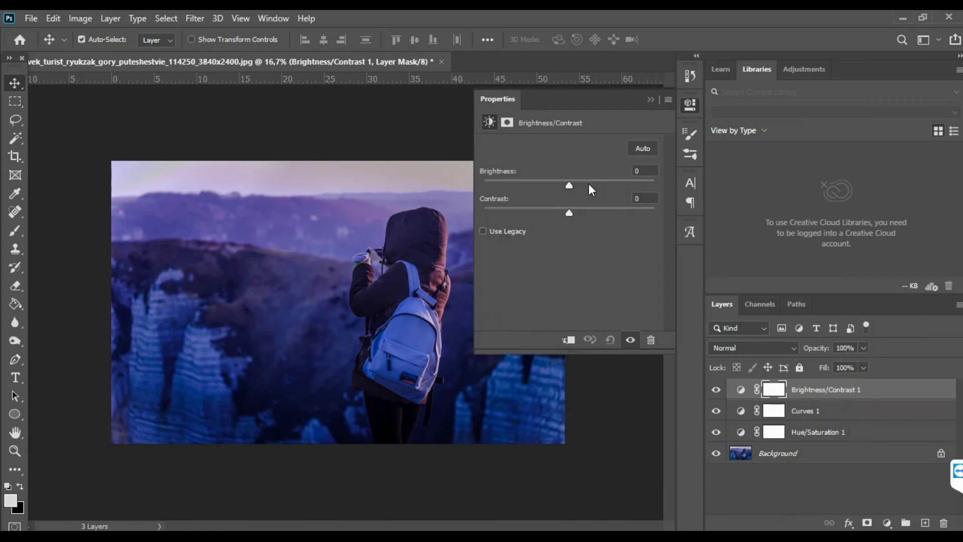
pyautogui.moveTo(570, 183)
pyautogui.mouseDown()
pyautogui.moveTo(559, 182)
pyautogui.moveTo(587, 185)
pyautogui.mouseUp()
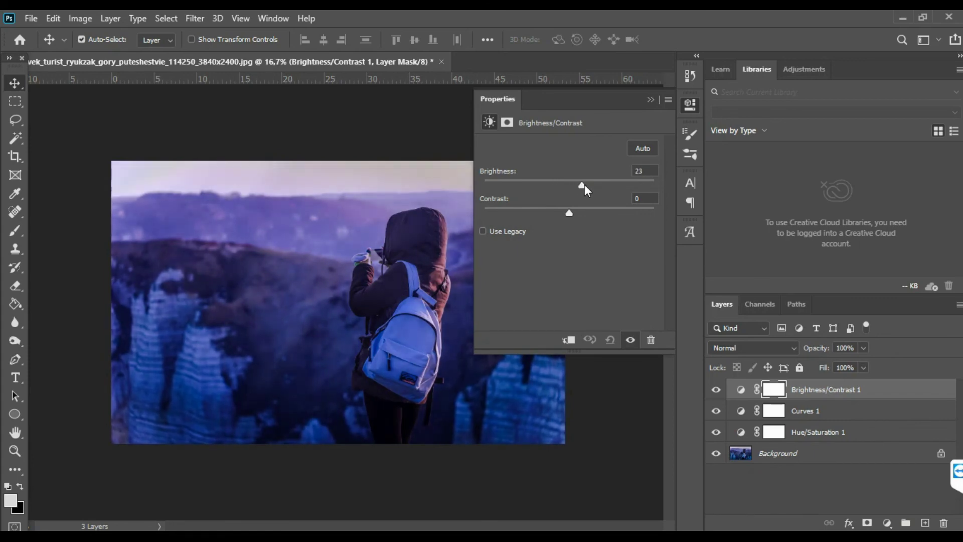
pyautogui.moveTo(578, 212); pyautogui.dragTo(542, 212)
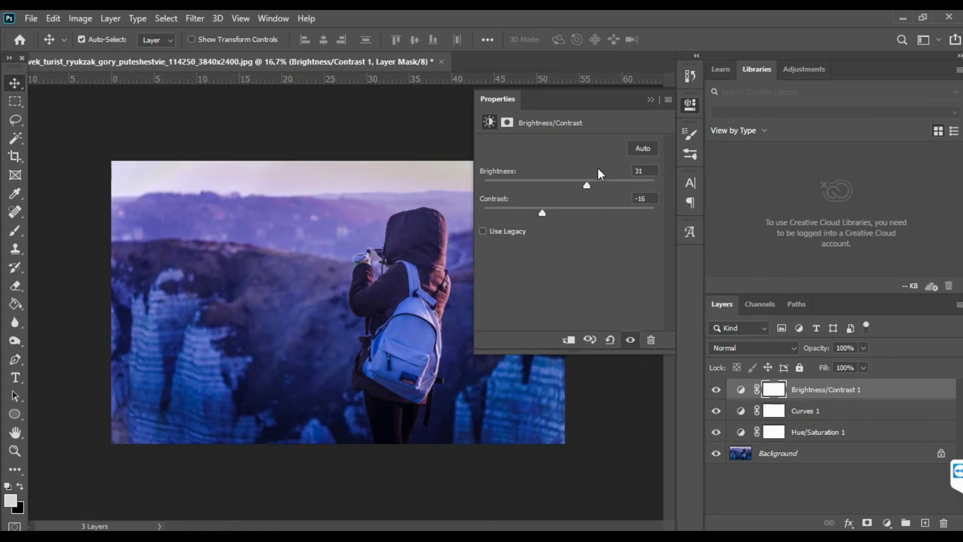
pyautogui.click(648, 100)
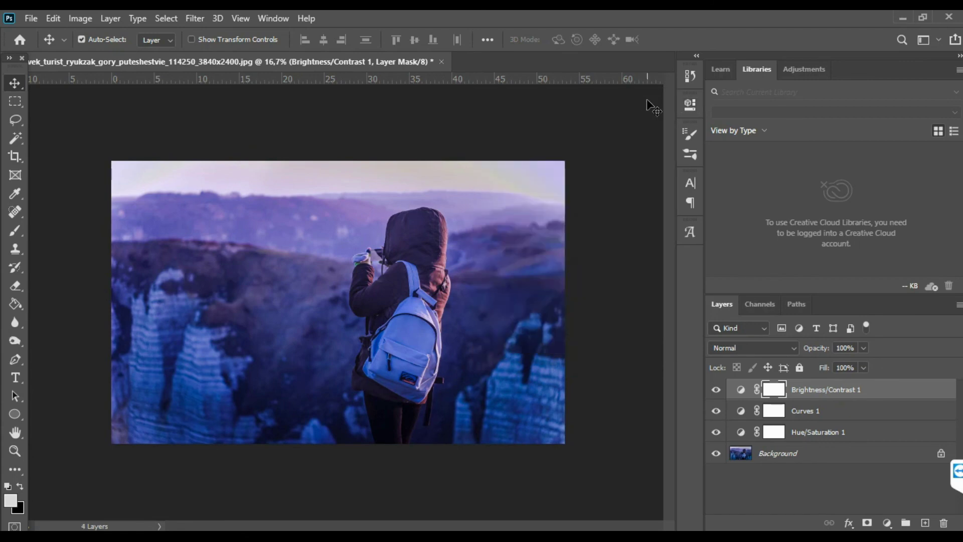